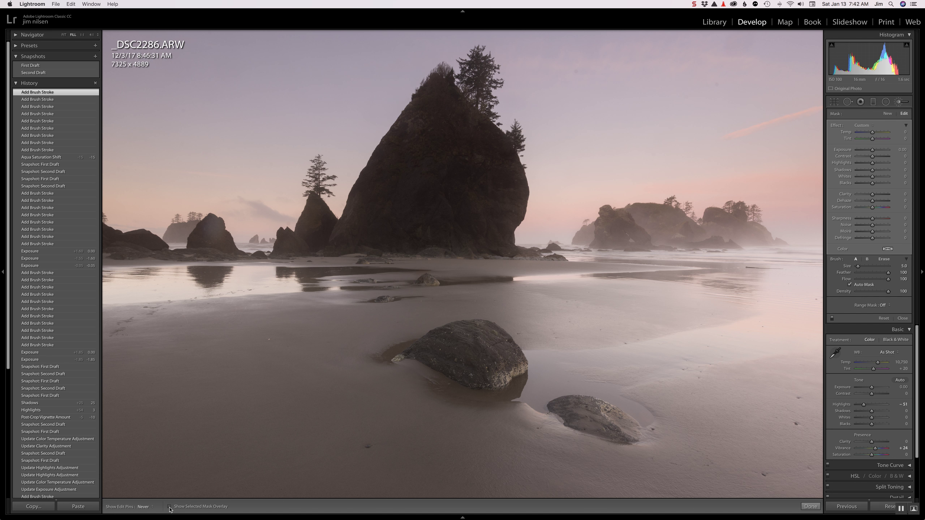
Show the selected mask overlay and brush the small distant rock near the waterline into the mask with Auto Mask on
left_click(169, 508)
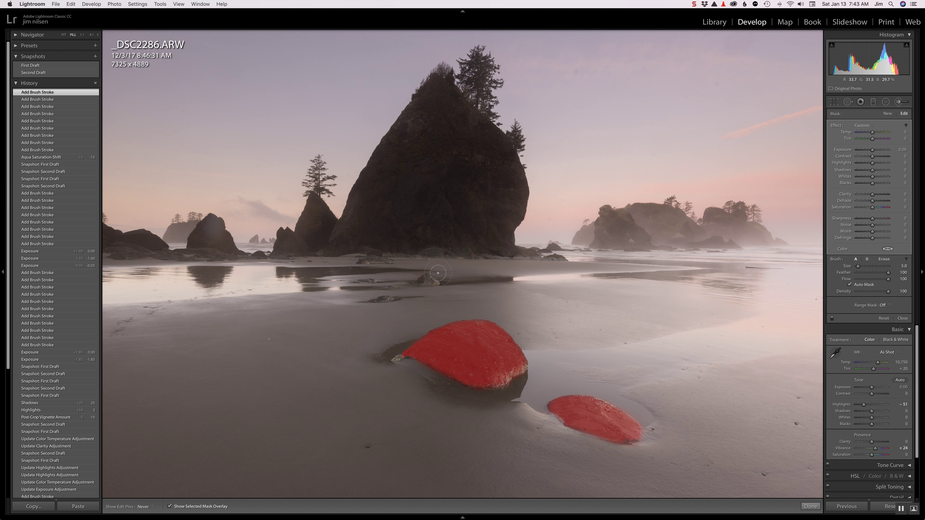
key("z")
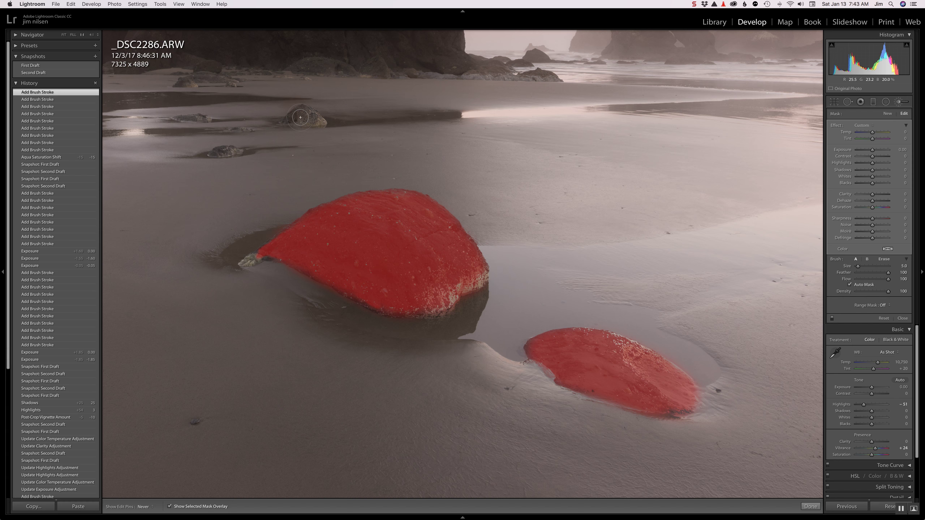
scroll(300, 117, "down", 3)
mouse_move(300, 117)
left_mouse_down()
mouse_move(314, 119)
mouse_move(292, 117)
mouse_move(304, 111)
mouse_move(321, 123)
mouse_move(289, 121)
mouse_move(304, 109)
mouse_move(309, 114)
mouse_move(292, 120)
mouse_move(300, 112)
mouse_move(317, 118)
left_mouse_up()
key("bracketleft")
left_click(303, 120)
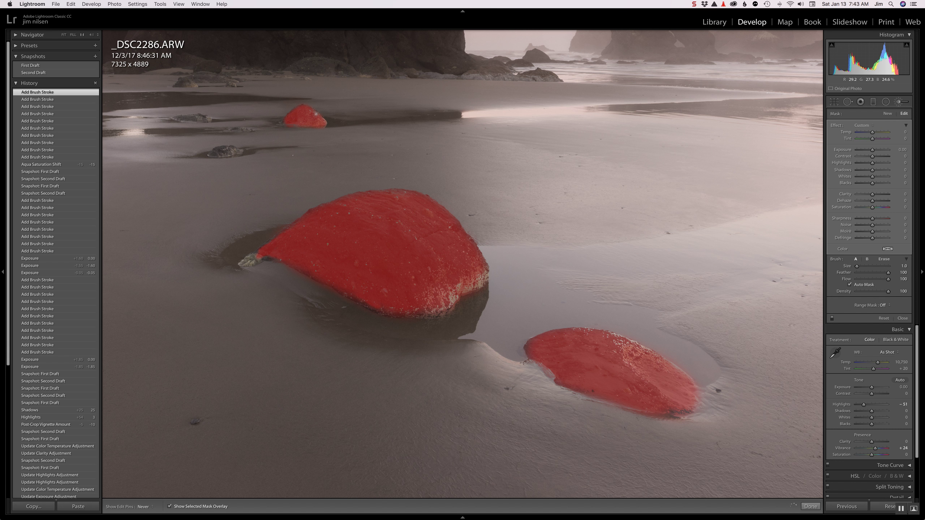
left_click(315, 114)
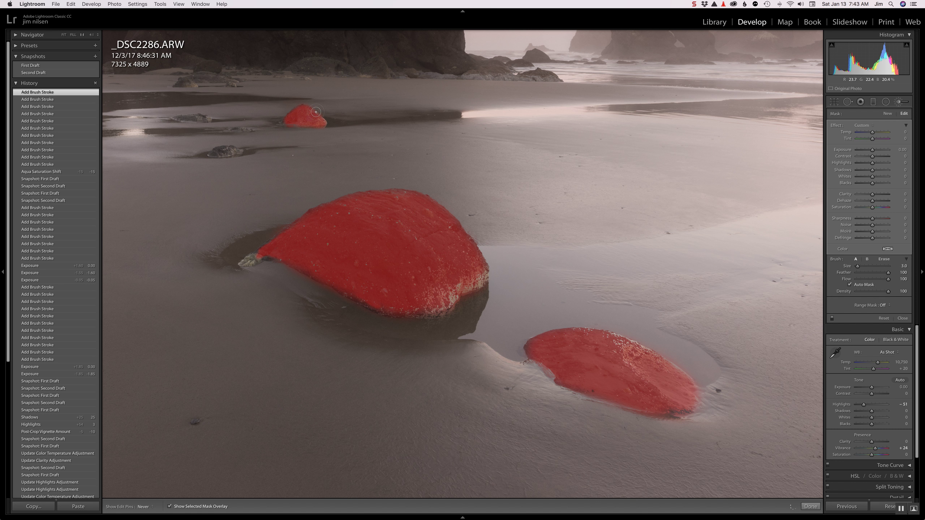
key("bracketright")
key("bracketright")
left_click(318, 116)
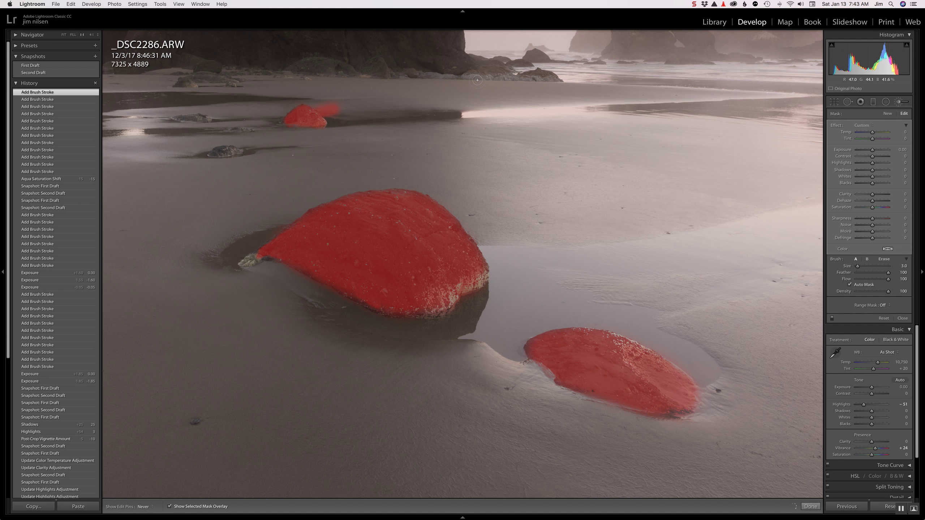
Erase the mask spill on the wet sand beside the small distant rock, using a size 2.0 Erase brush
left_click(882, 260)
left_click_drag(350, 118, 349, 116)
key("bracketleft")
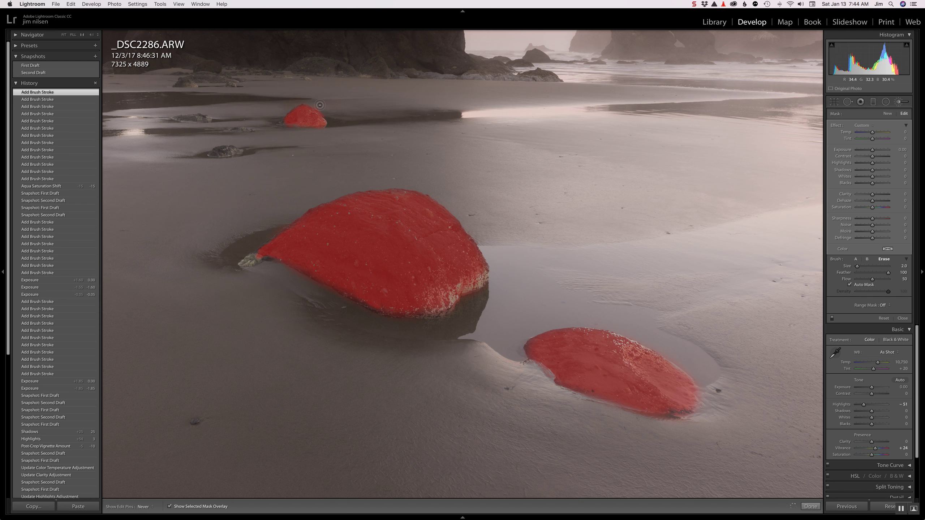
left_click(337, 117)
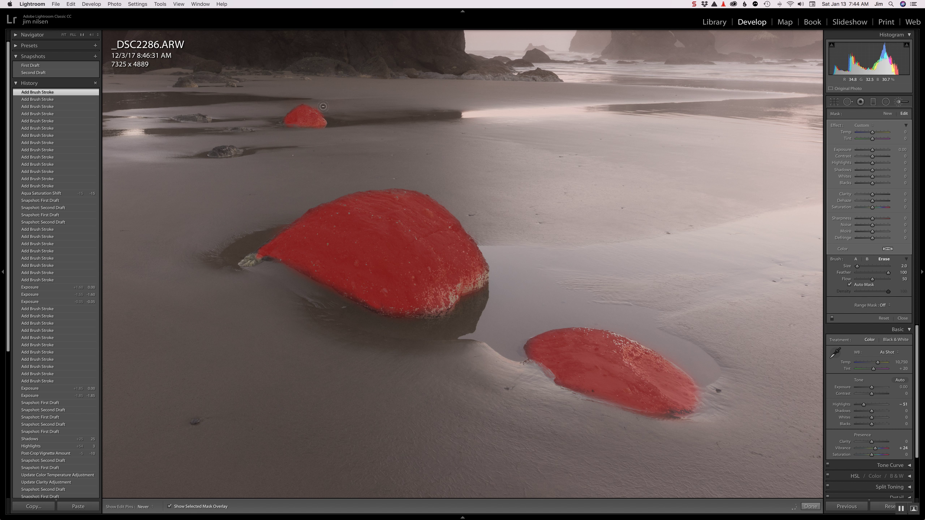
left_click_drag(343, 121, 380, 114)
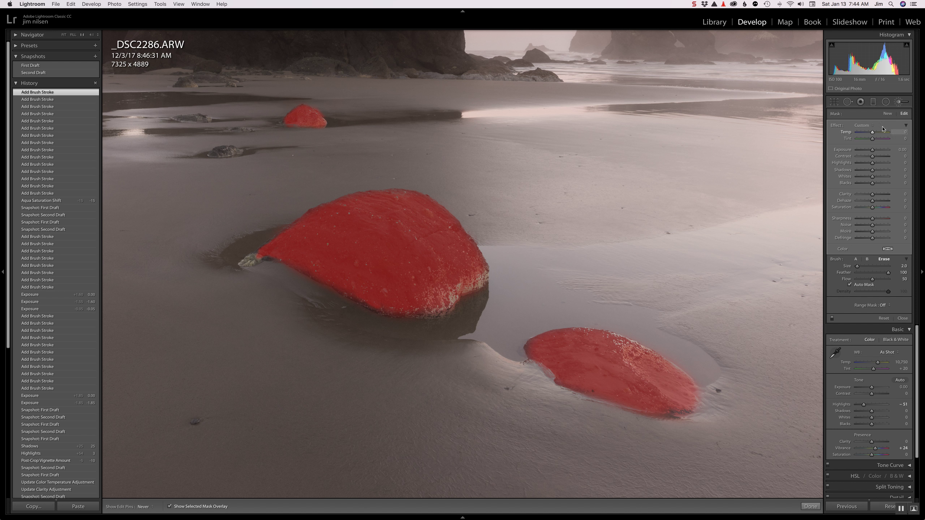
Return to brush A with the mask overlay hidden, and set the masked rocks' exposure to 0.54
left_click(855, 259)
key("super+0")
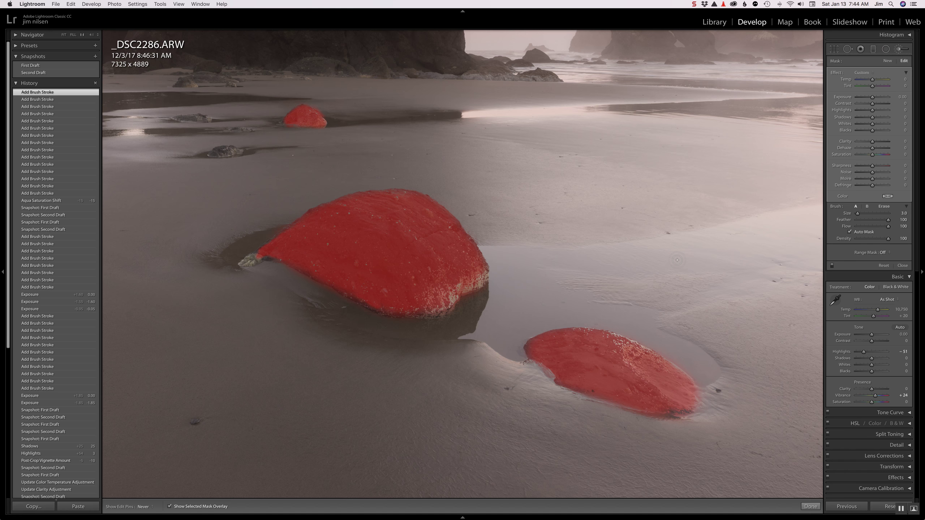
key("z")
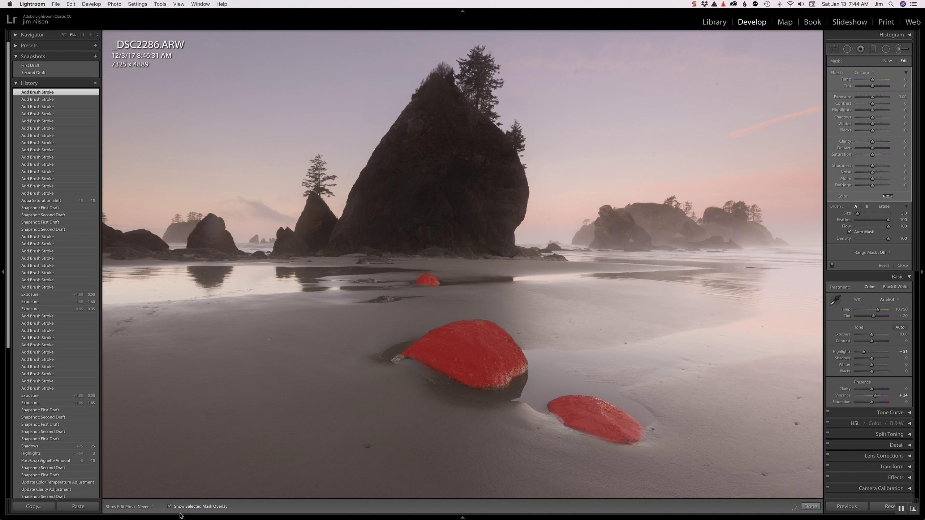
left_click(170, 507)
key("o")
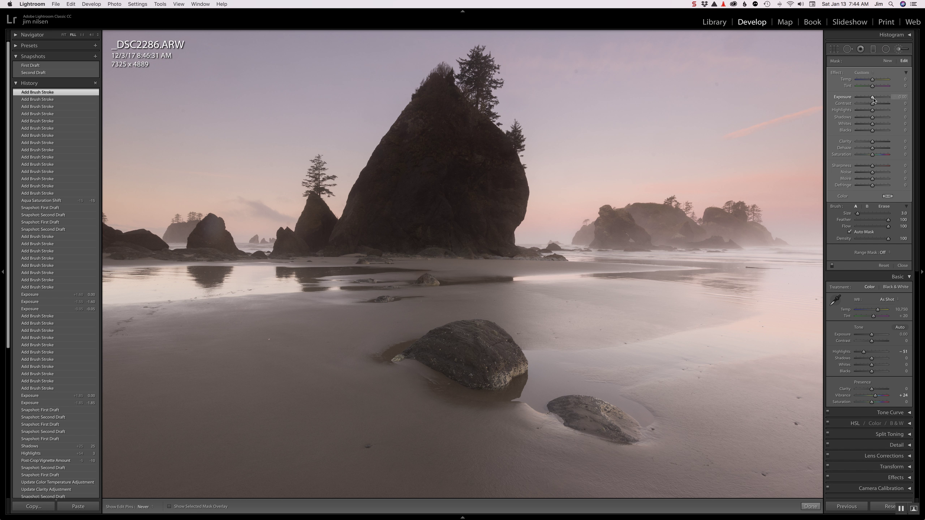
left_click_drag(873, 99, 875, 100)
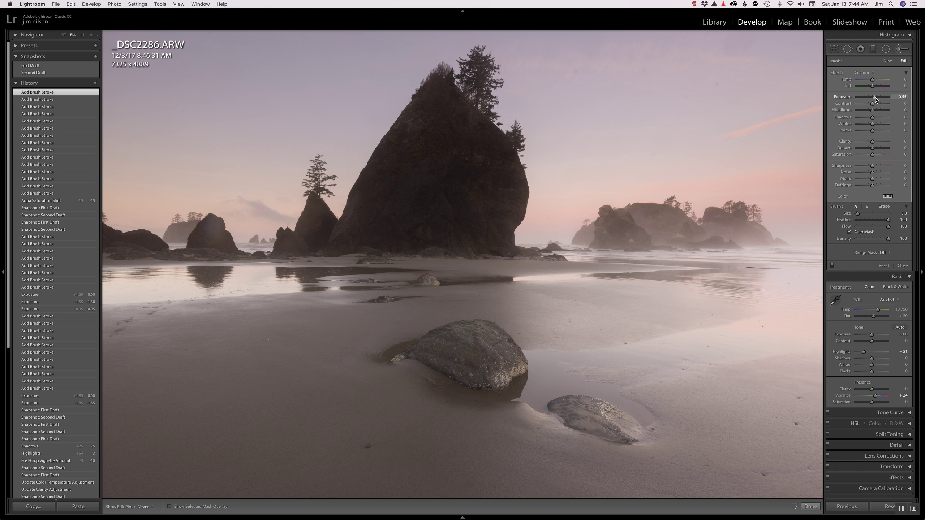
left_click_drag(875, 100, 875, 101)
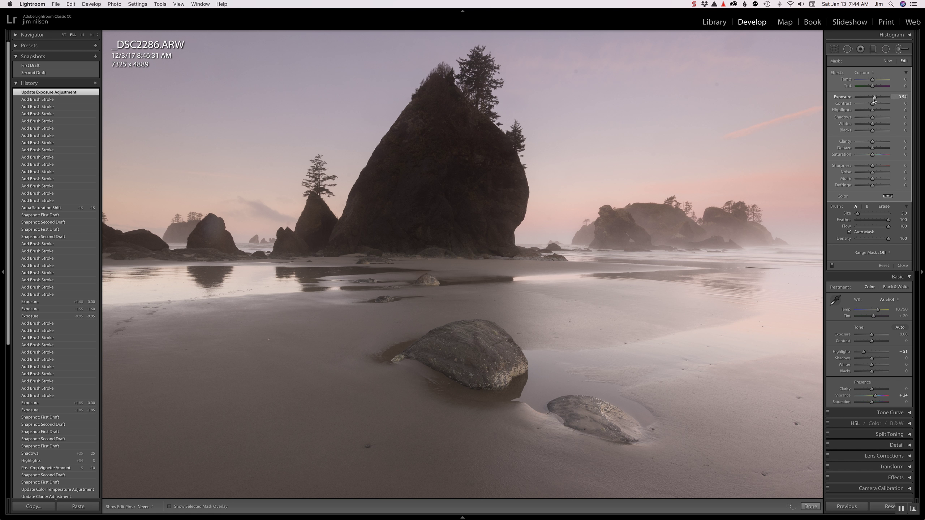
Compare the photo before and after the exposure adjustment by alternating between the two latest history states
left_click(51, 99)
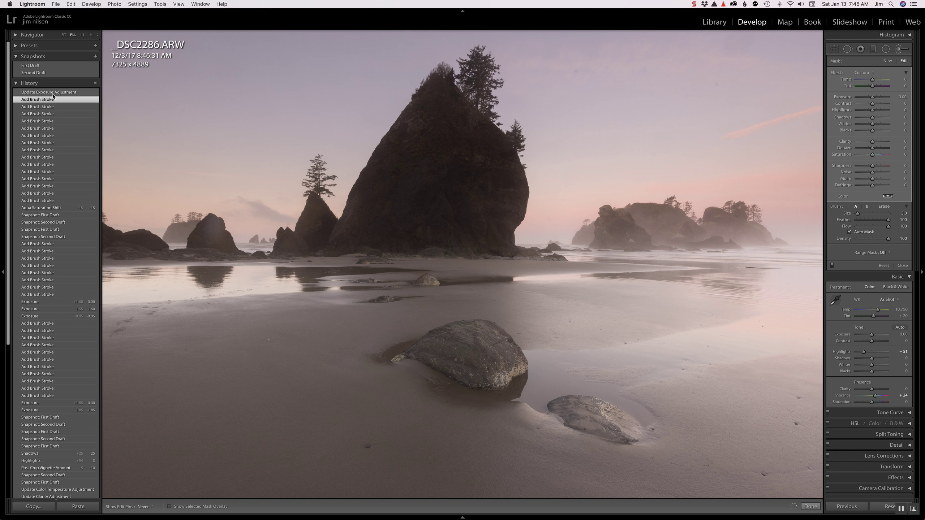
left_click(53, 93)
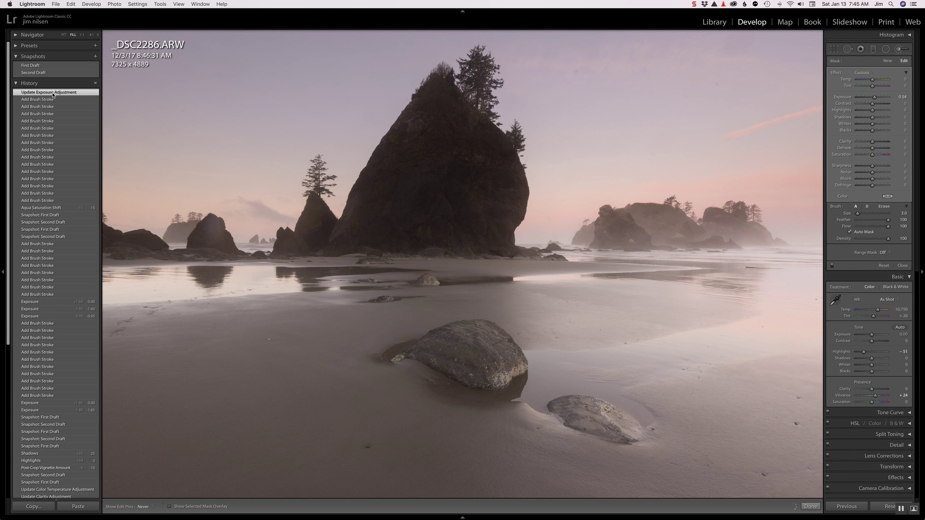
left_click(53, 101)
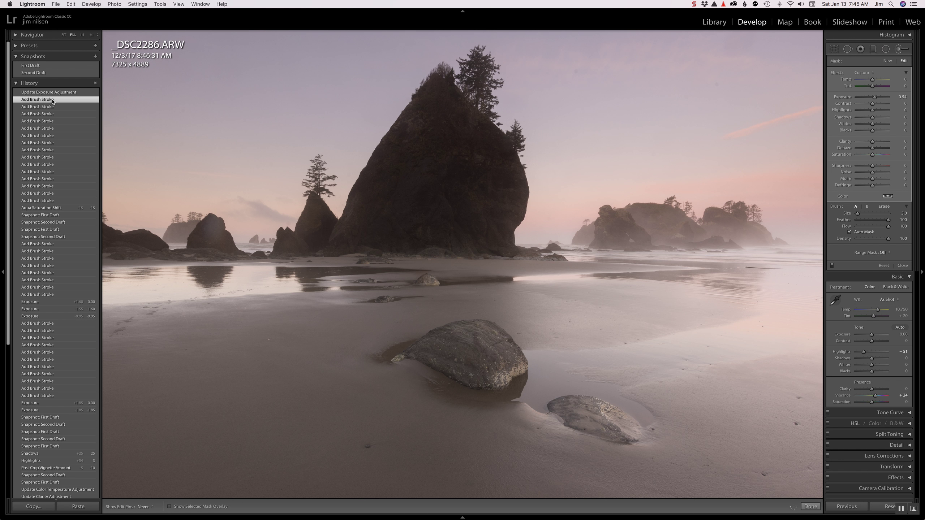
left_click(72, 93)
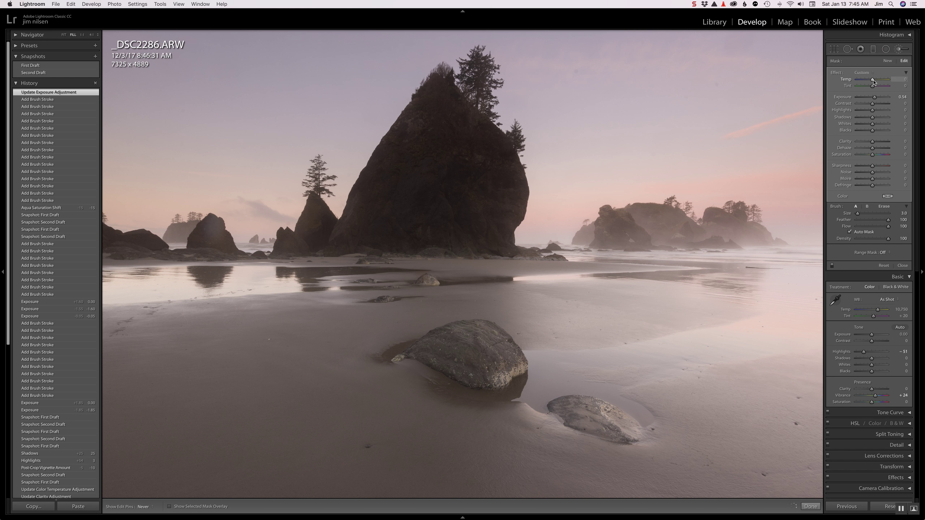
Warm the masked rocks by setting the brush adjustment's Temp to 35, and finish the brush edit
left_click_drag(872, 80, 877, 81)
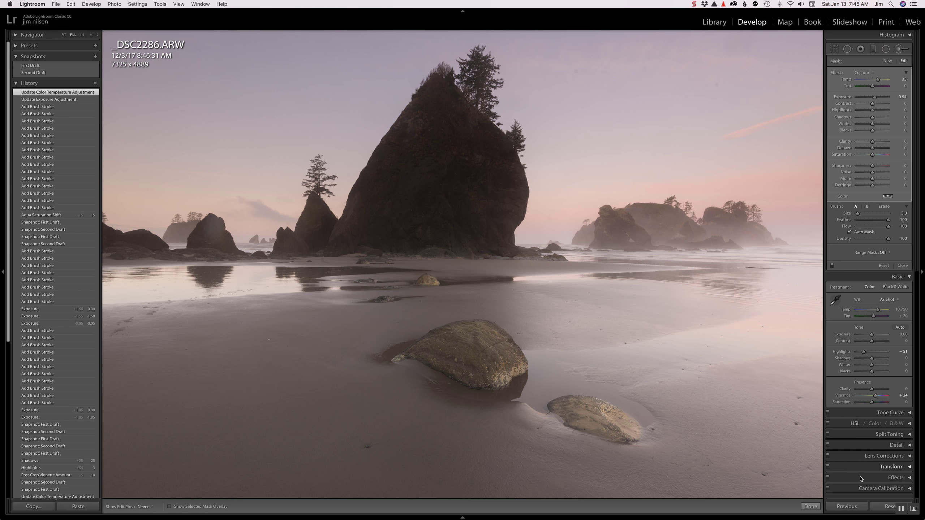
left_click(808, 507)
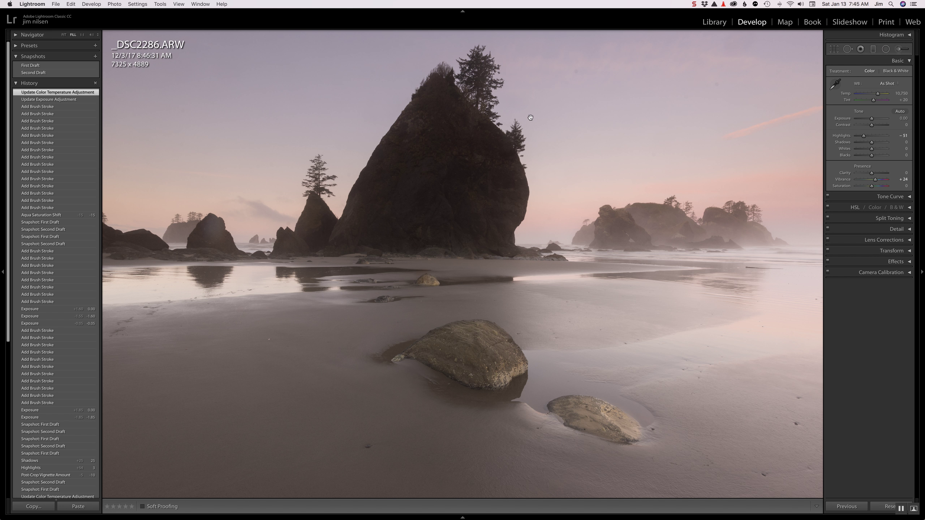
Look through the edit history and compare the First Draft and Second Draft snapshots, ending on Second Draft
scroll(58, 404, "down", 3)
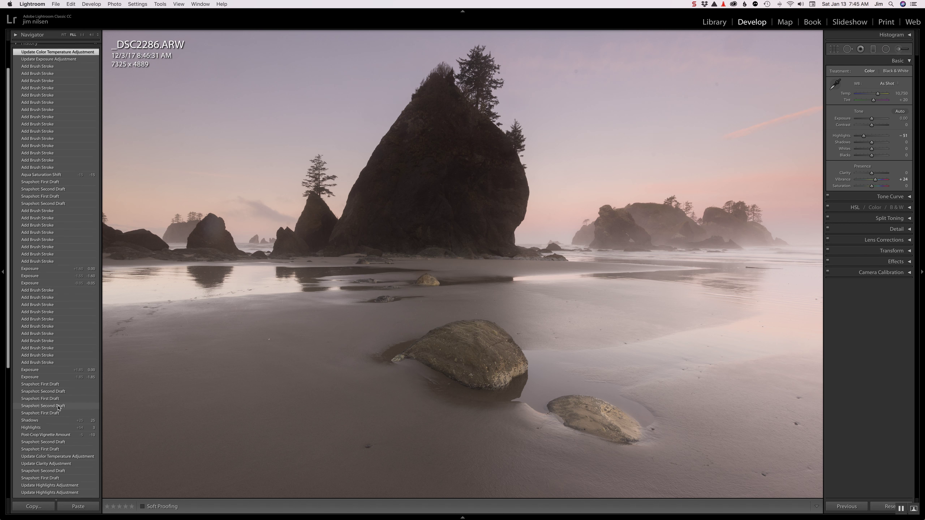
scroll(58, 407, "down", 2)
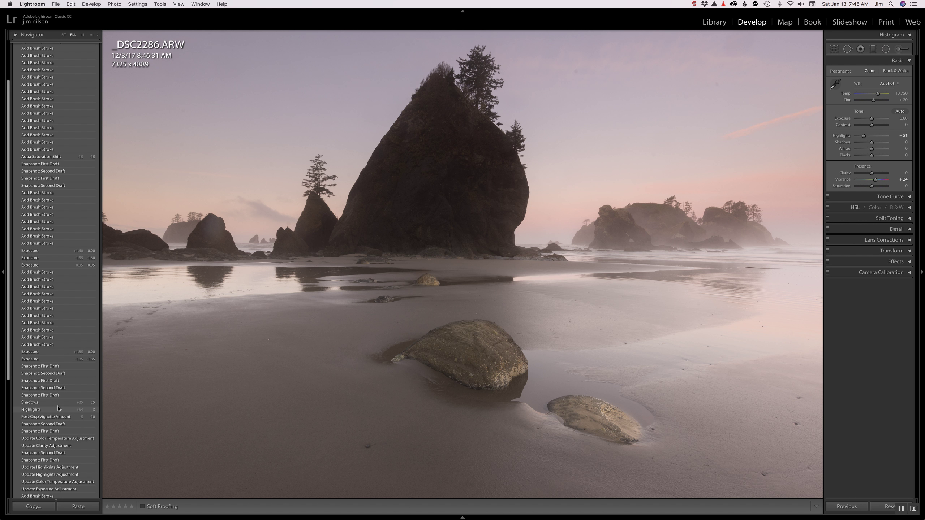
scroll(58, 407, "up", 4)
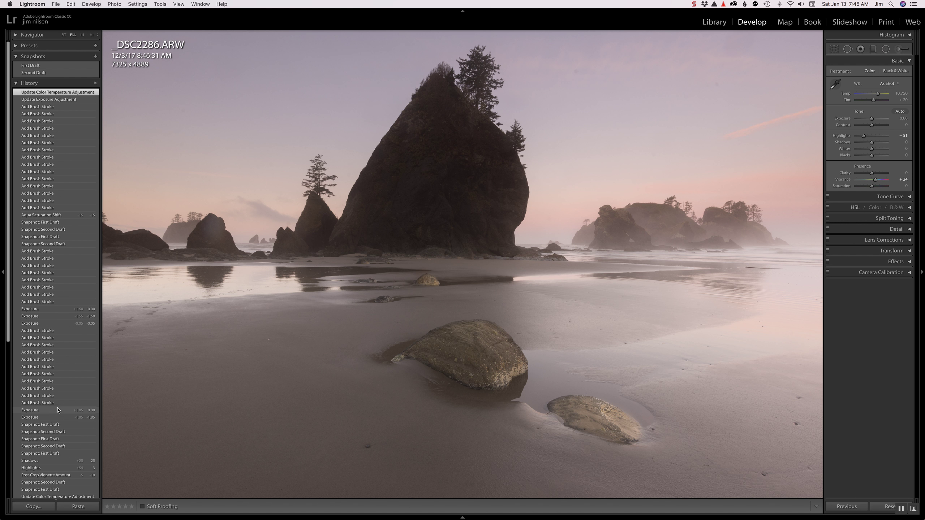
left_click(31, 67)
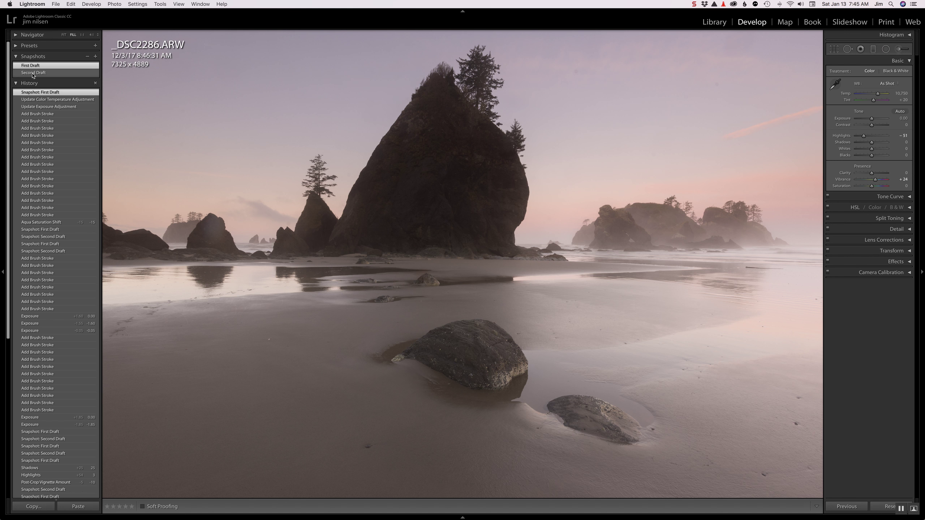
left_click(32, 73)
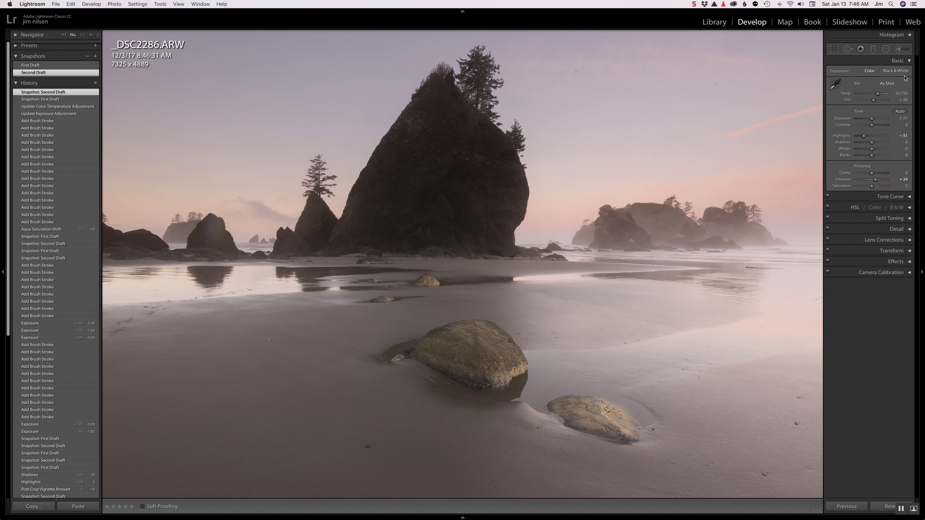
left_click(909, 61)
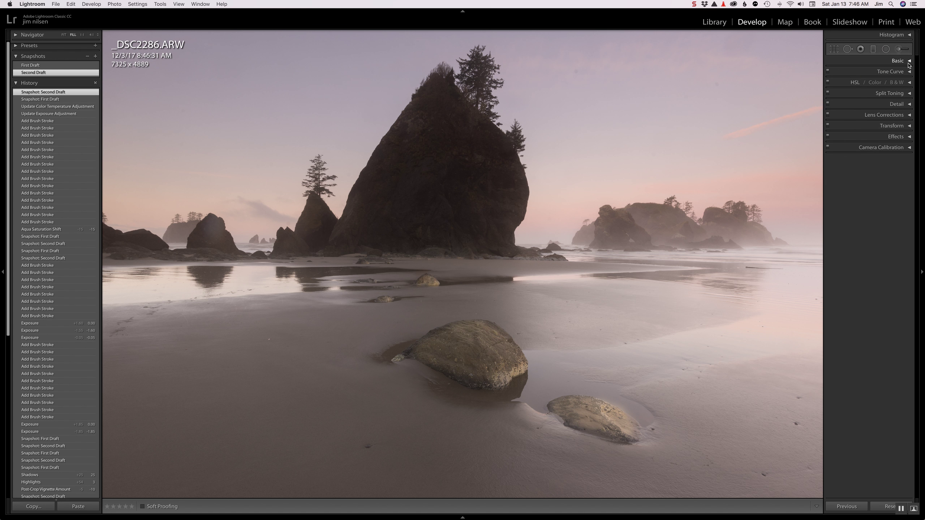
left_click(909, 61)
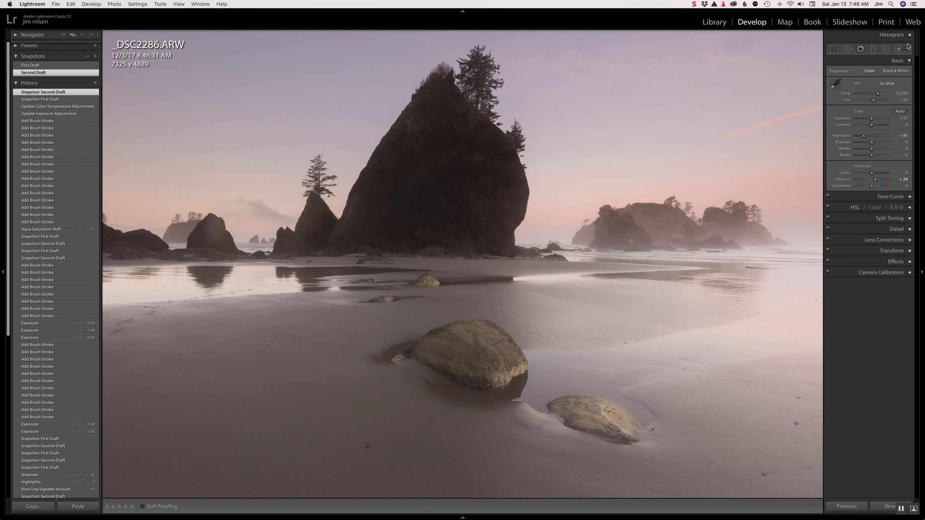